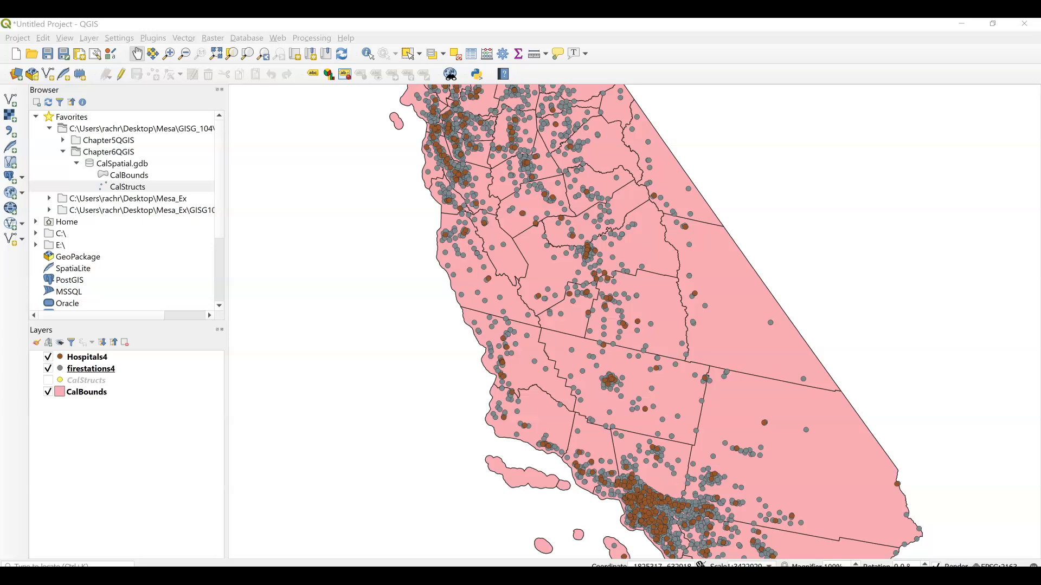
# Start the Buffer geoprocessing tool and choose Hospitals4 as its input layer.
pyautogui.click(184, 37)
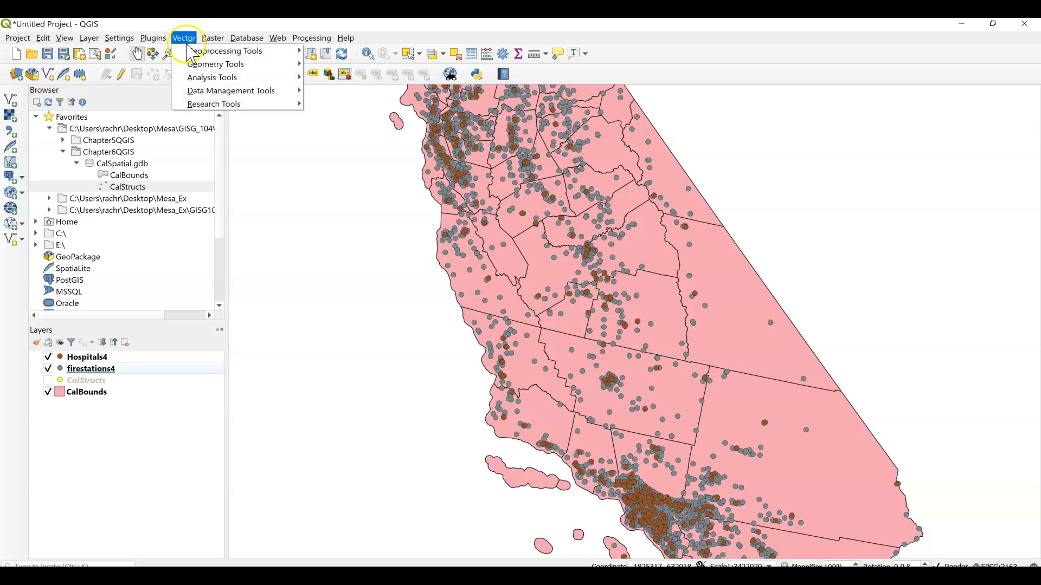
pyautogui.click(234, 61)
pyautogui.moveTo(294, 55)
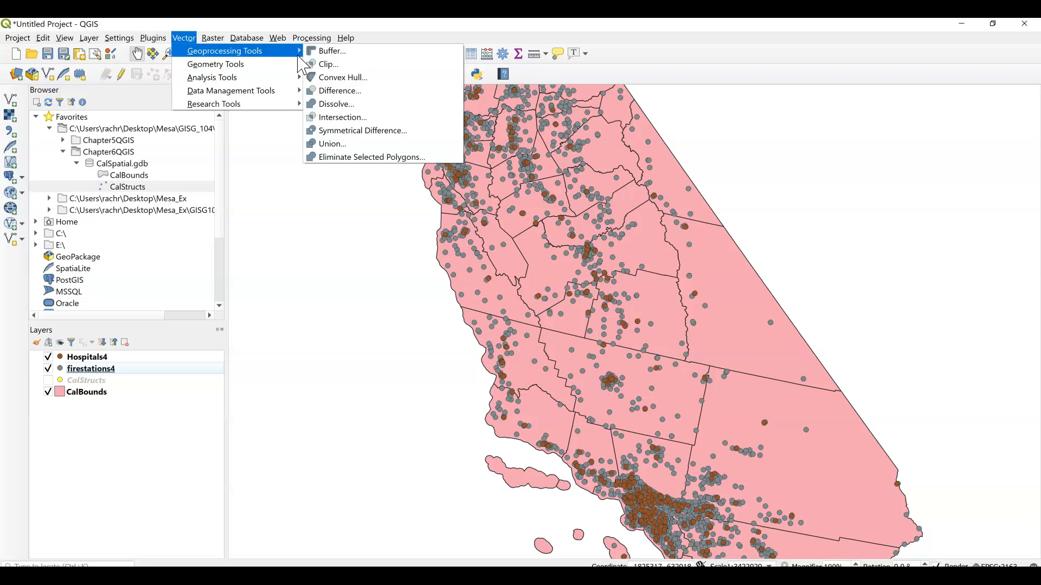
pyautogui.click(308, 56)
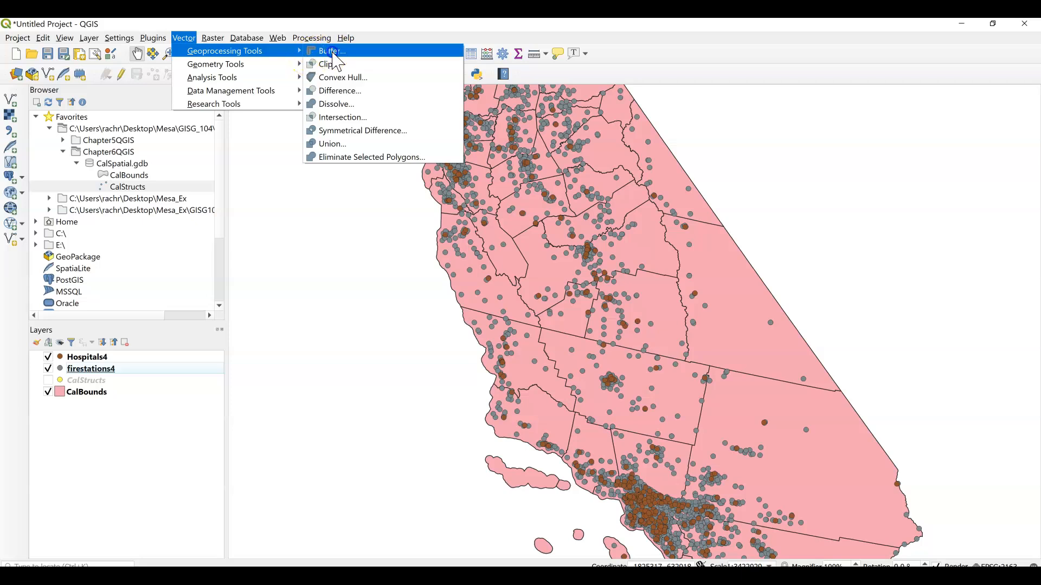
pyautogui.click(332, 53)
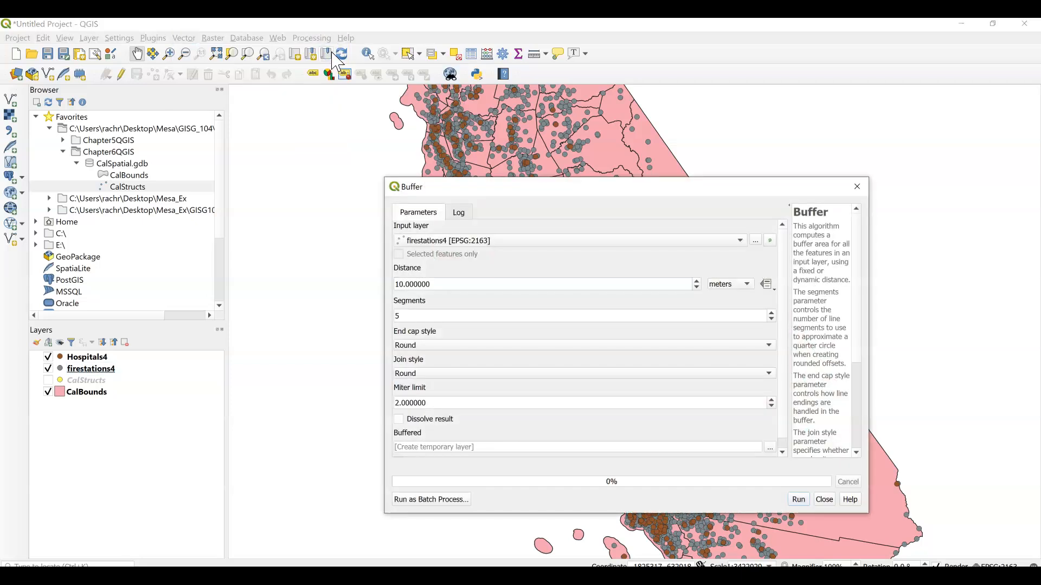
pyautogui.click(321, 51)
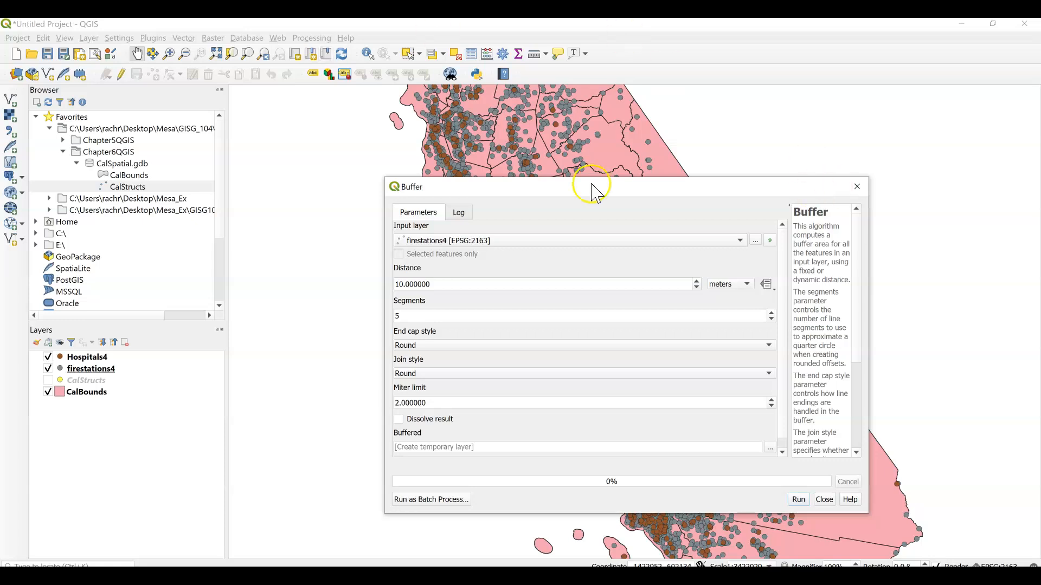
pyautogui.click(816, 262)
pyautogui.click(740, 241)
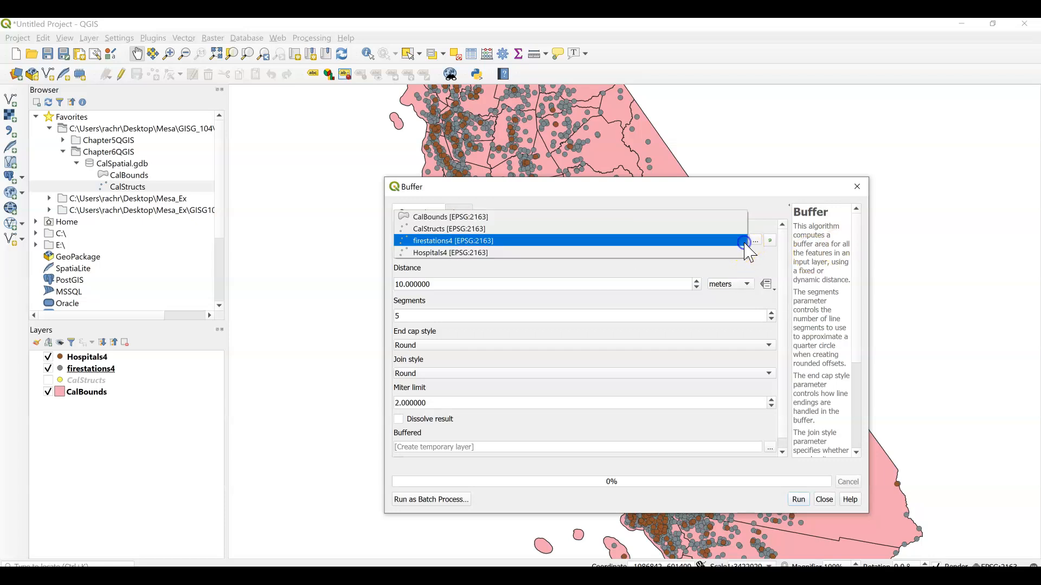
pyautogui.click(532, 254)
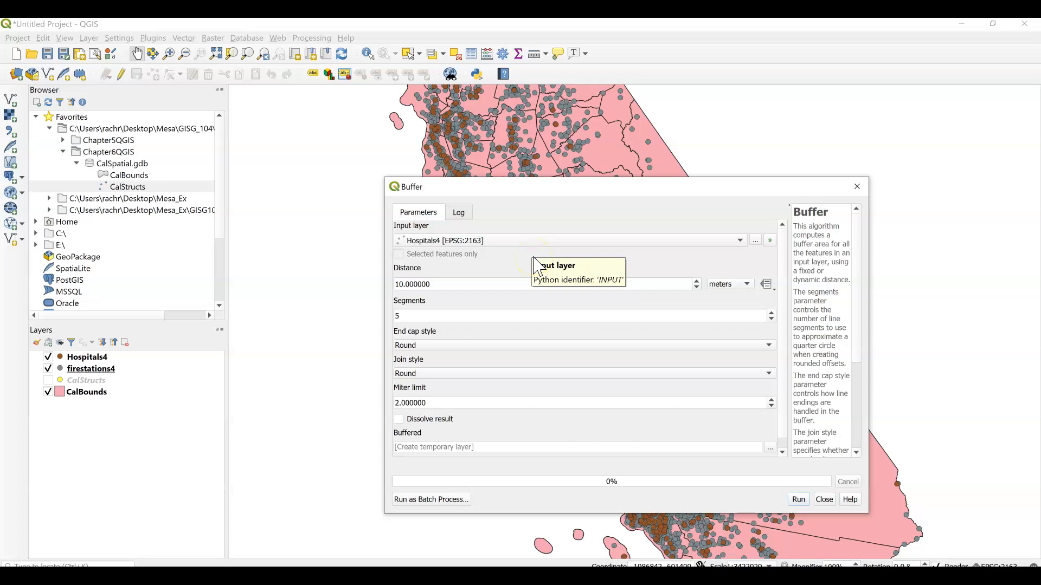
# Set the buffer distance to 1609.34 meters with 30 segments and enable dissolving of the result.
pyautogui.click(434, 277)
pyautogui.doubleClick(416, 278)
pyautogui.write('16')
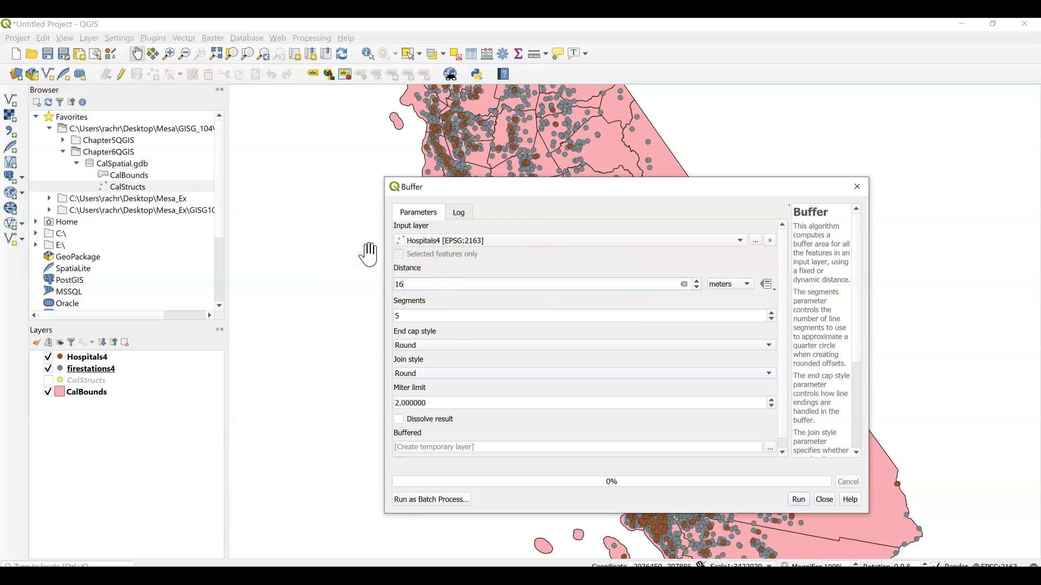
pyautogui.write('09.34')
pyautogui.doubleClick(400, 316)
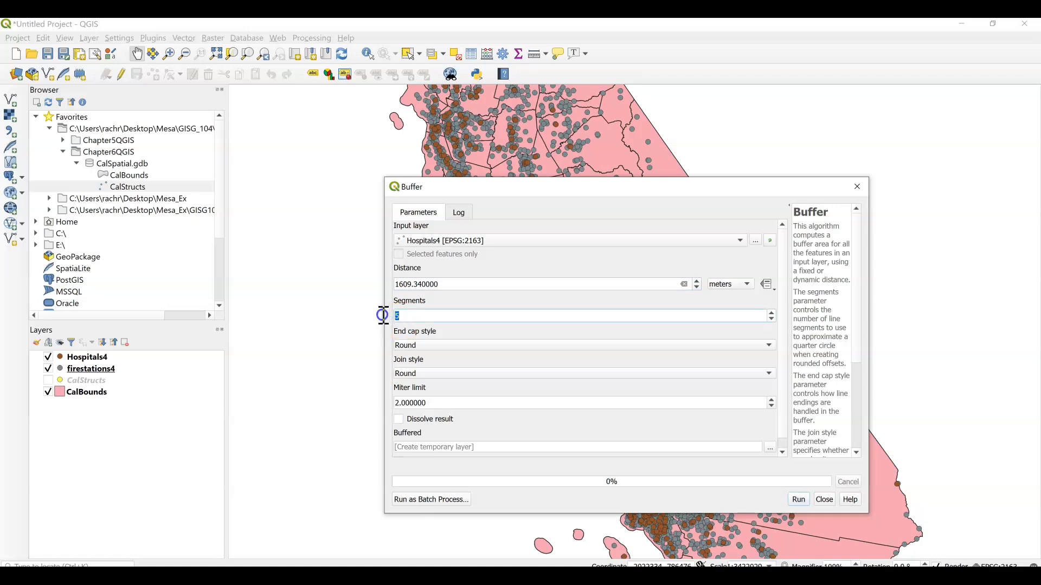
pyautogui.write('30')
pyautogui.click(399, 420)
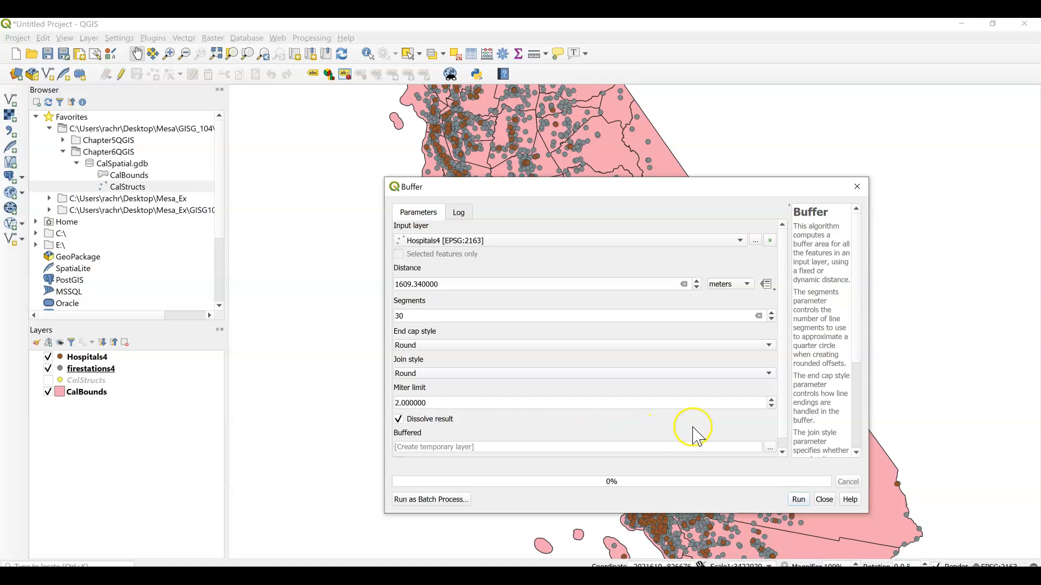
# Set the buffer output to a shapefile named Hospitalbuffer1mile2 in the Example6 folder.
pyautogui.click(771, 448)
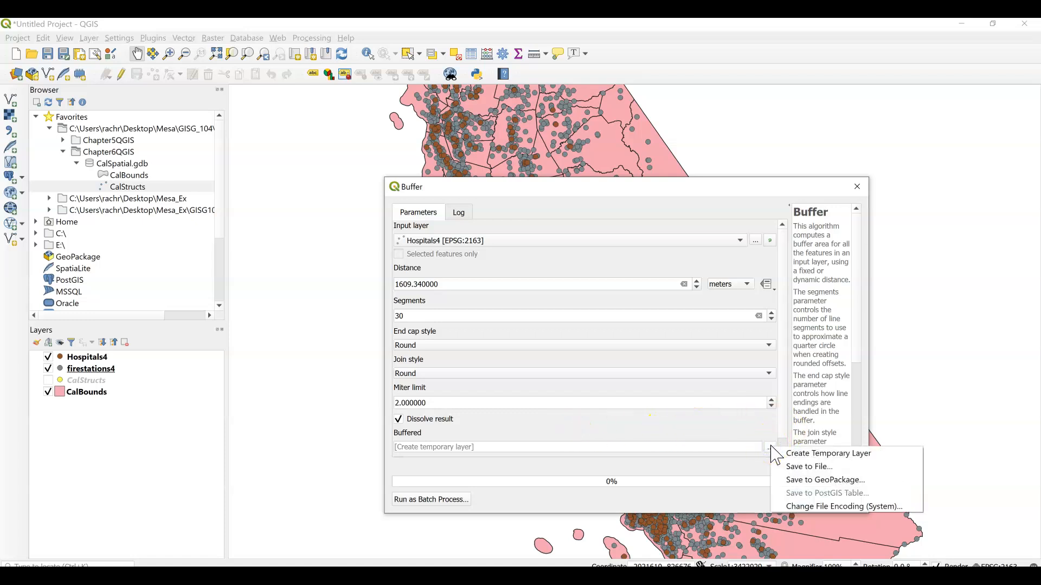
pyautogui.click(796, 467)
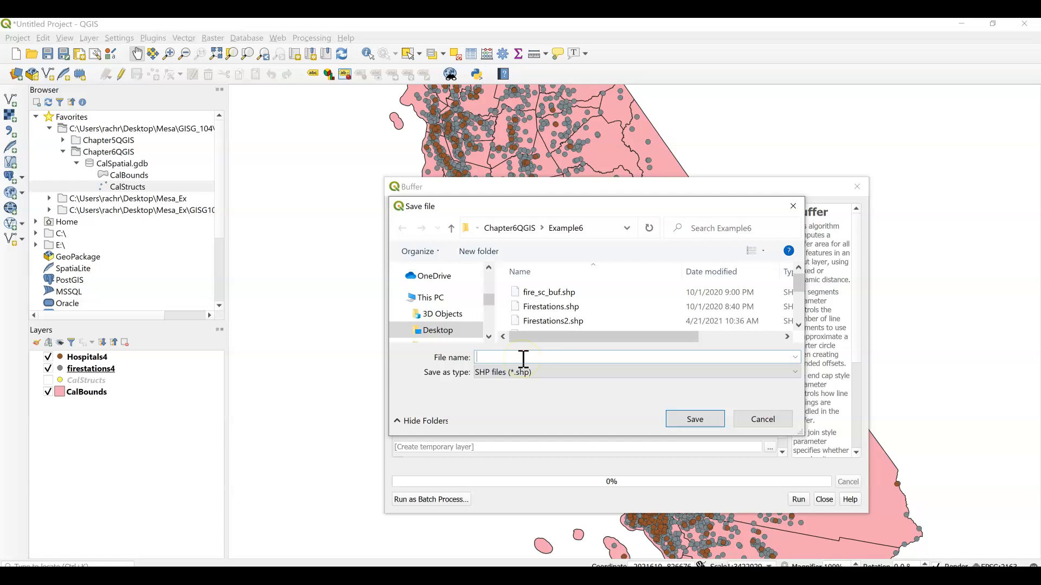
pyautogui.write('Hos')
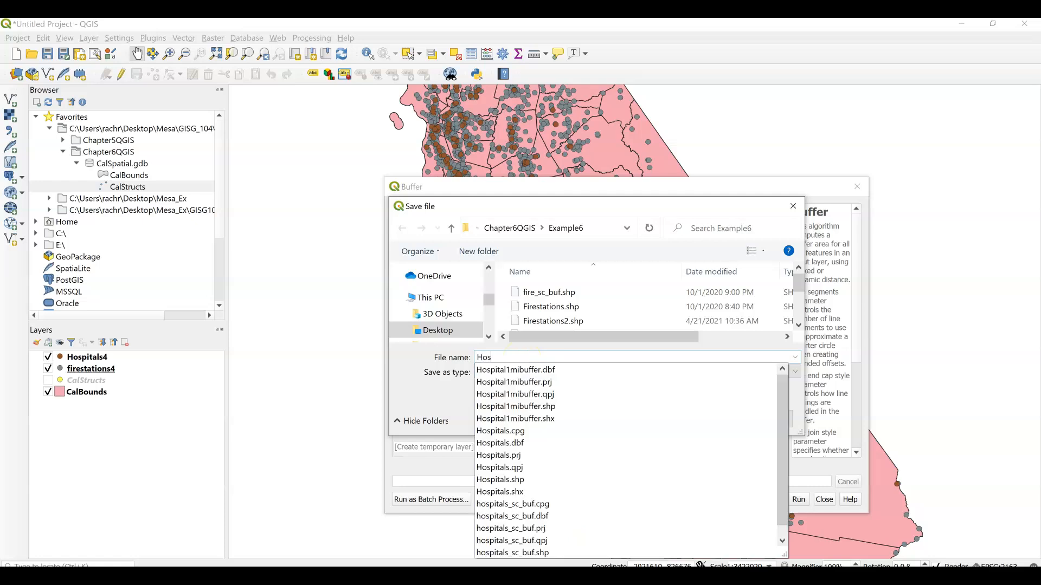
pyautogui.write('pitalbuffer1mile')
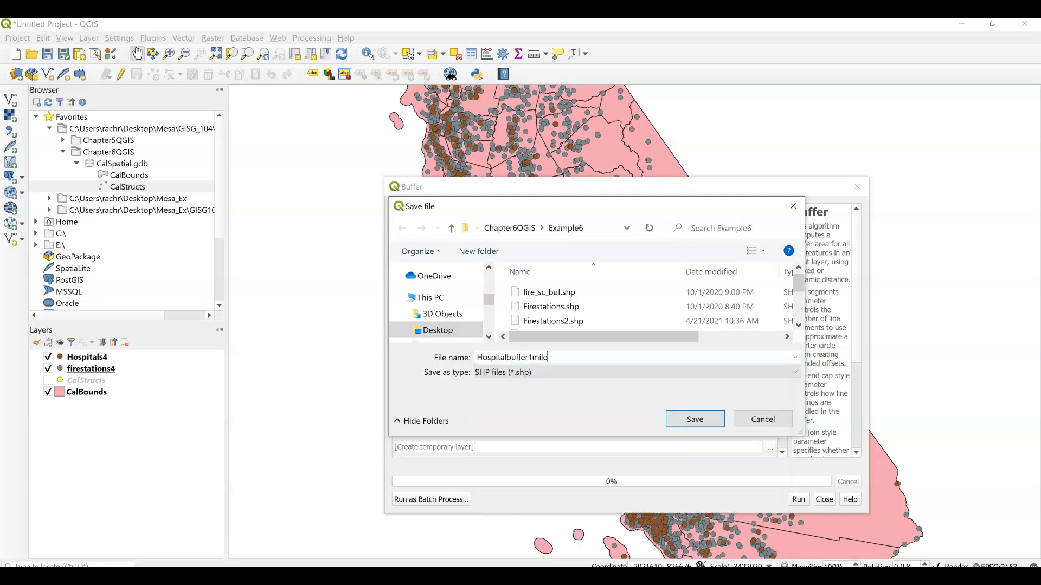
pyautogui.write('2')
pyautogui.click(686, 421)
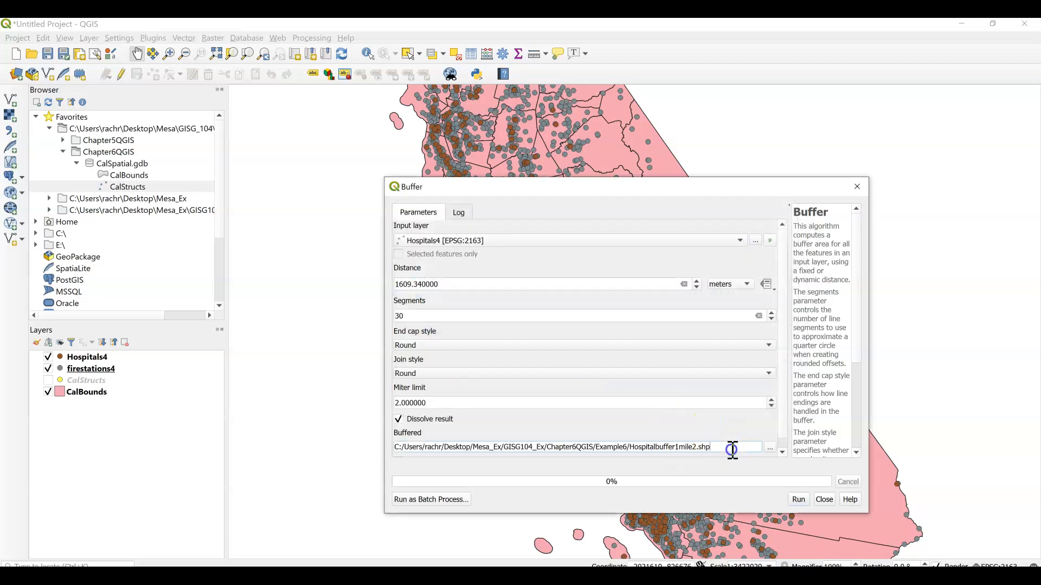
pyautogui.tripleClick(634, 448)
pyautogui.click(631, 447)
pyautogui.hotkey('shift', 'End')
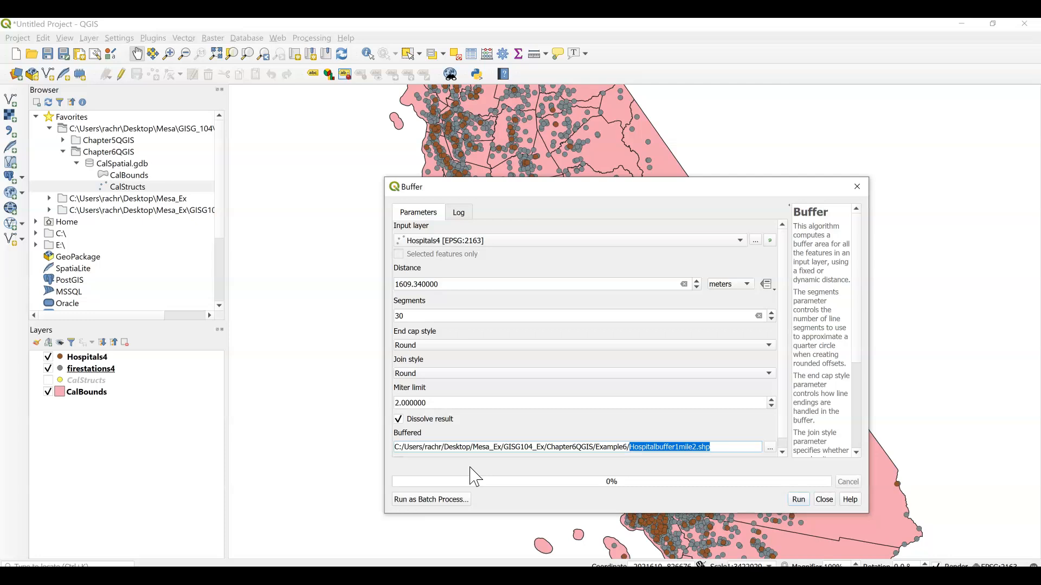
# Run the hospital buffer with the output file set to open after running, and close the tool.
pyautogui.scroll(-1, 784, 431)
pyautogui.scroll(-1, 785, 431)
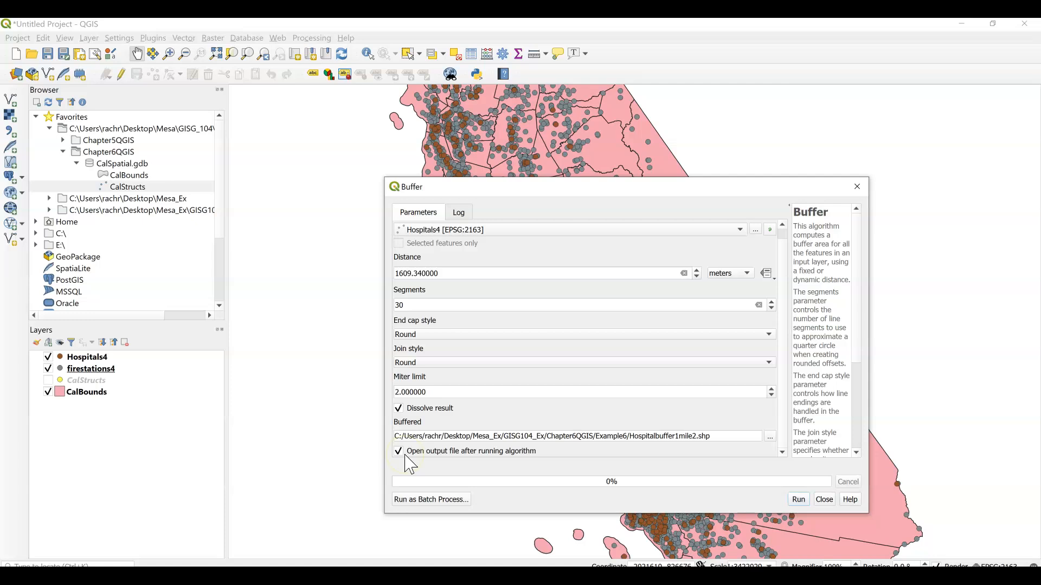
pyautogui.click(799, 502)
pyautogui.click(799, 500)
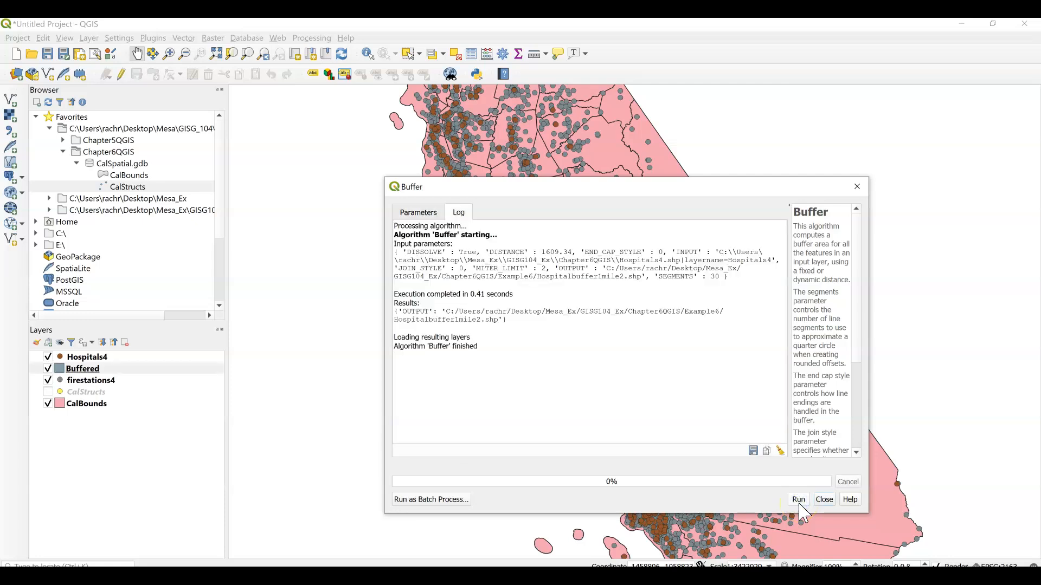
pyautogui.click(800, 501)
pyautogui.click(822, 501)
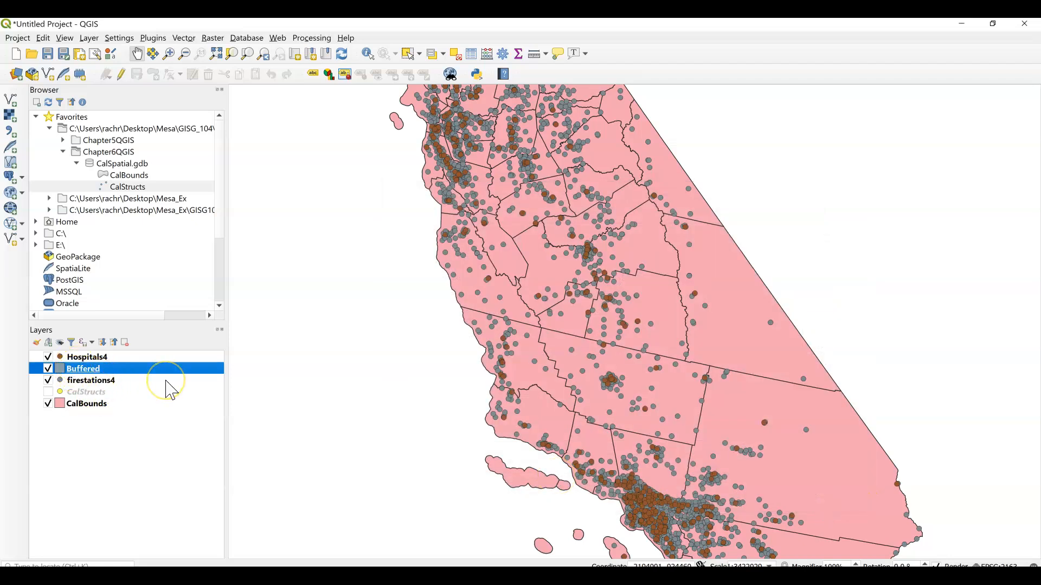
# Examine the dissolved hospital buffers and the surrounding fire stations up close in the southern coastal part of California.
pyautogui.moveTo(640, 517); pyautogui.dragTo(403, 205)
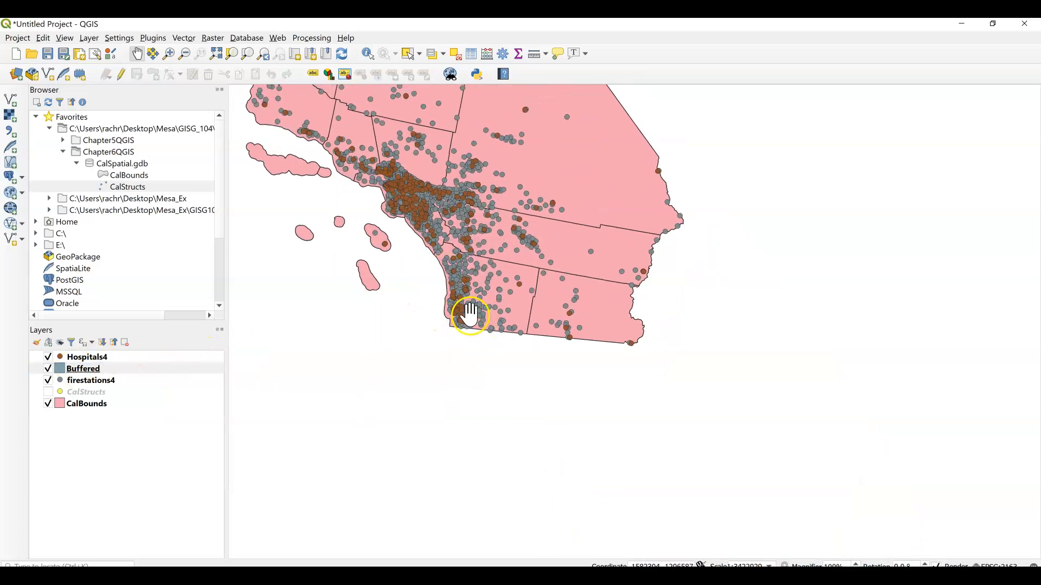
pyautogui.scroll(6, 466, 309)
pyautogui.scroll(-1, 432, 323)
pyautogui.moveTo(432, 323); pyautogui.dragTo(694, 404)
pyautogui.moveTo(406, 239); pyautogui.dragTo(523, 327)
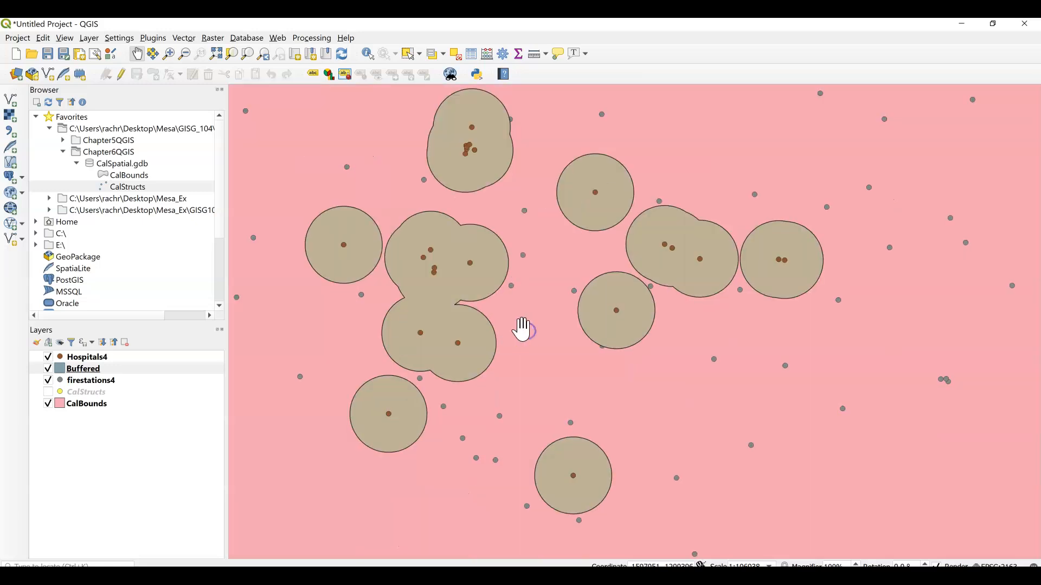
pyautogui.click(382, 433)
pyautogui.click(343, 398)
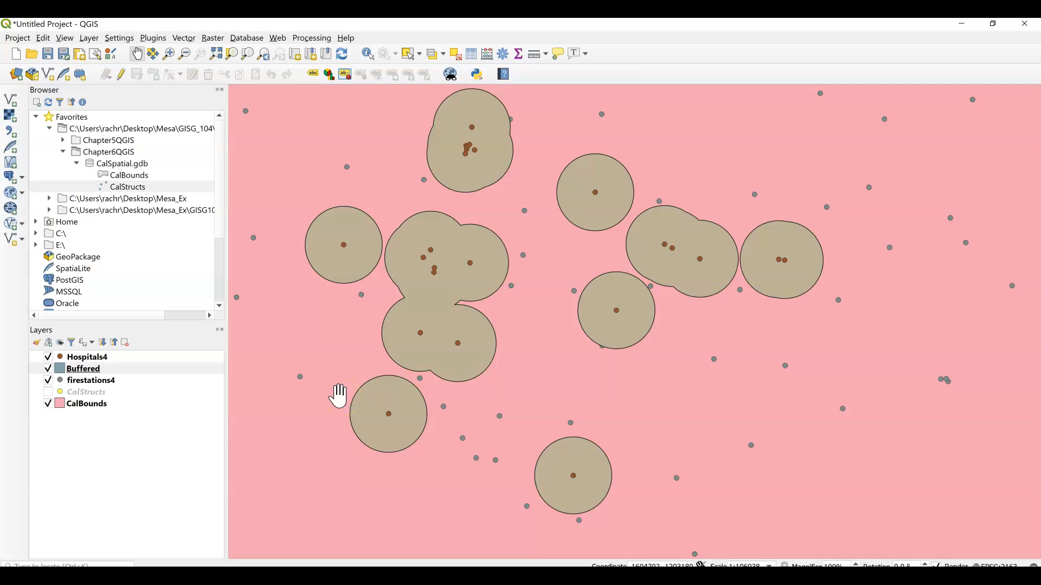
# Start Select by Location and choose firestations4 as the layer to select features from.
pyautogui.click(189, 39)
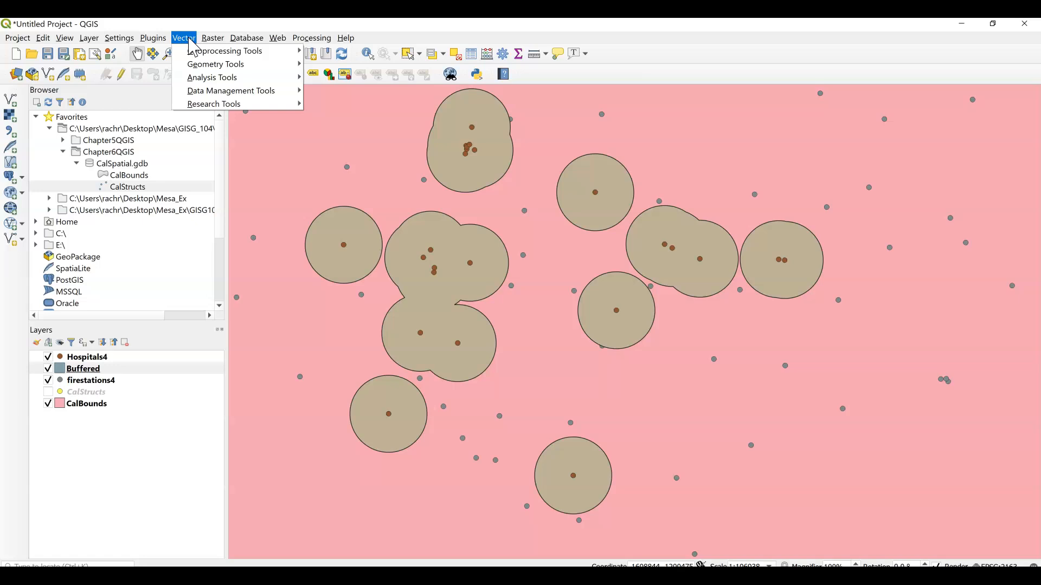
pyautogui.click(195, 105)
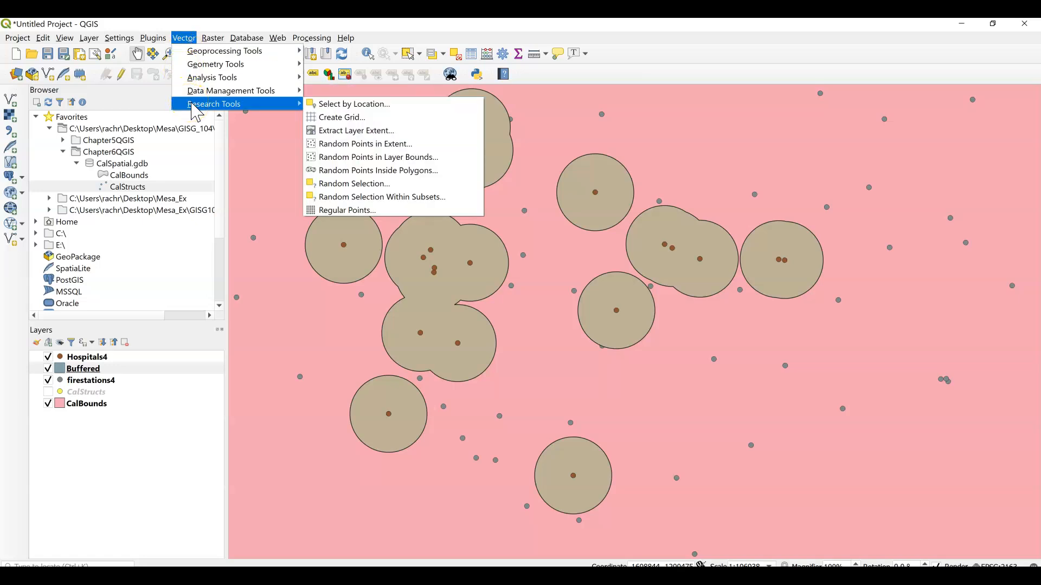
pyautogui.click(336, 107)
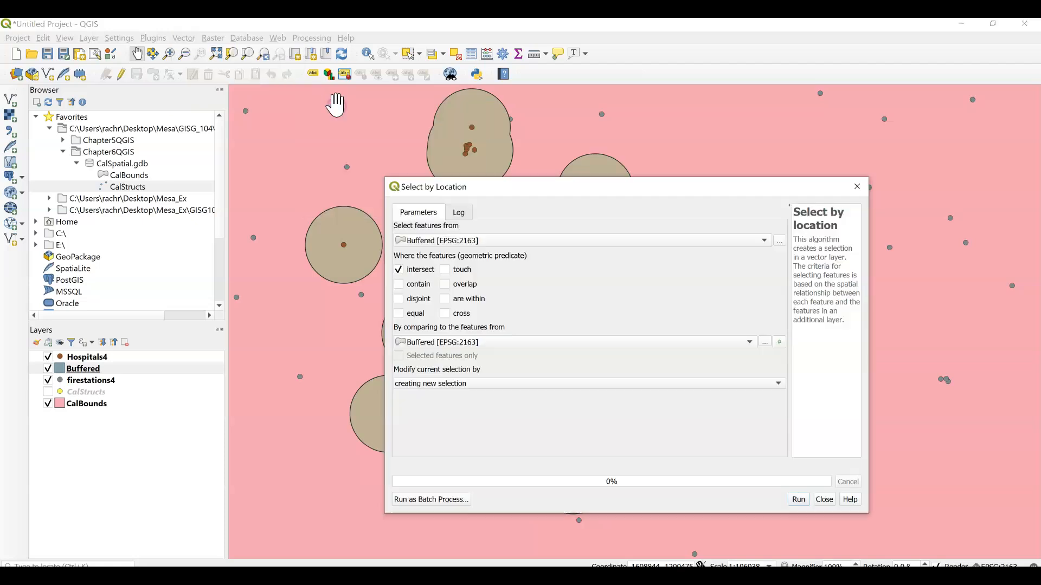
pyautogui.click(547, 288)
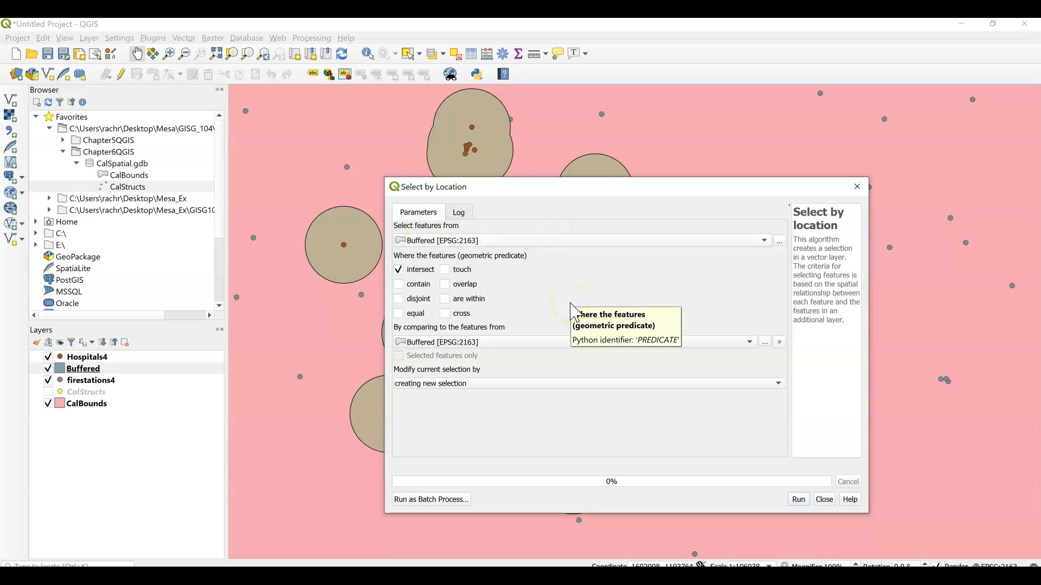
pyautogui.click(568, 240)
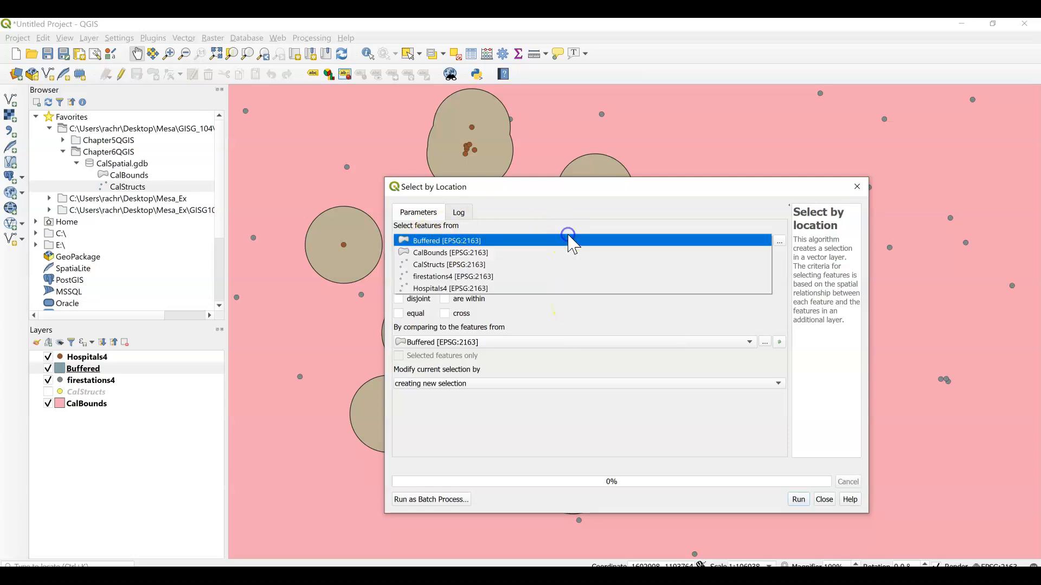
pyautogui.click(560, 276)
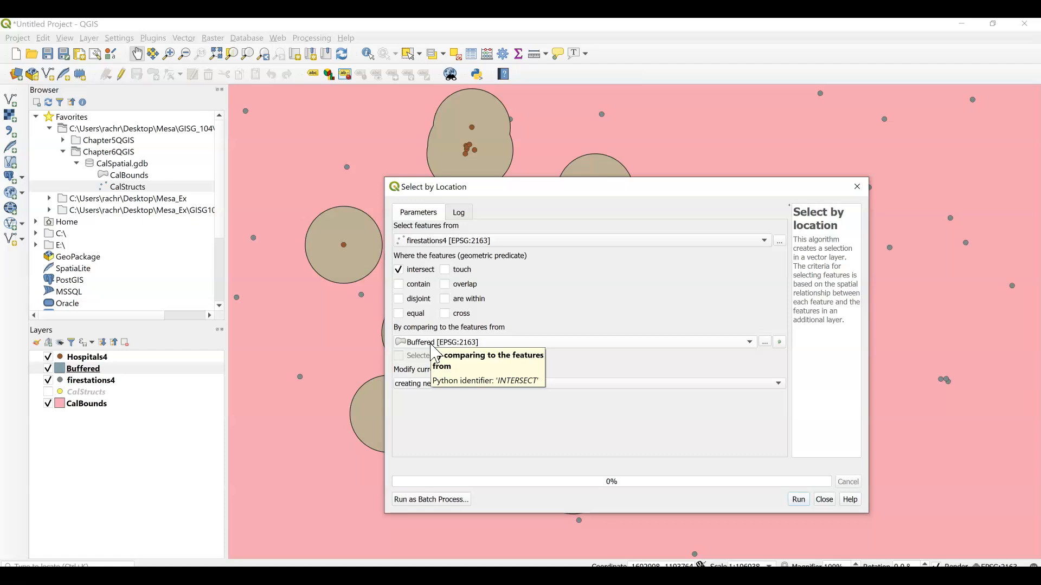
# Create a new selection of the fire stations that are within the Buffered layer, with the intersect predicate turned off, and close the tool.
pyautogui.click(445, 299)
pyautogui.click(402, 273)
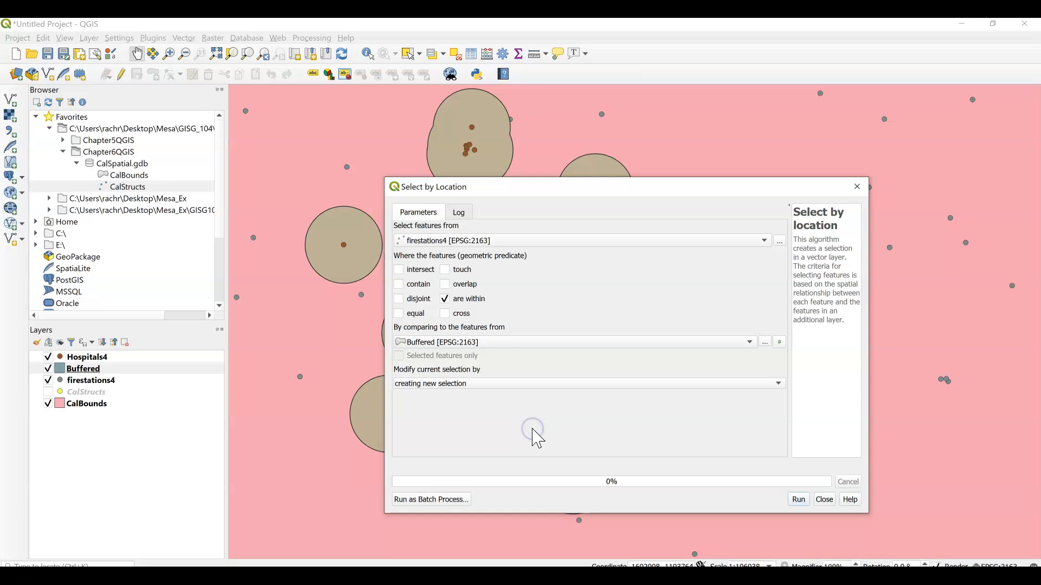
pyautogui.click(458, 212)
pyautogui.click(419, 212)
pyautogui.click(464, 386)
pyautogui.click(465, 385)
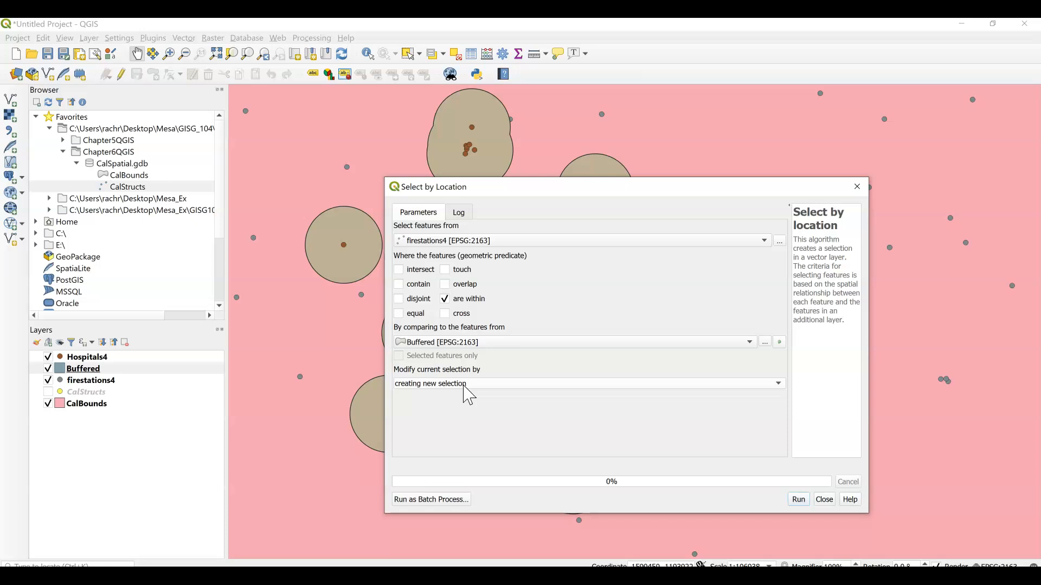
pyautogui.click(796, 503)
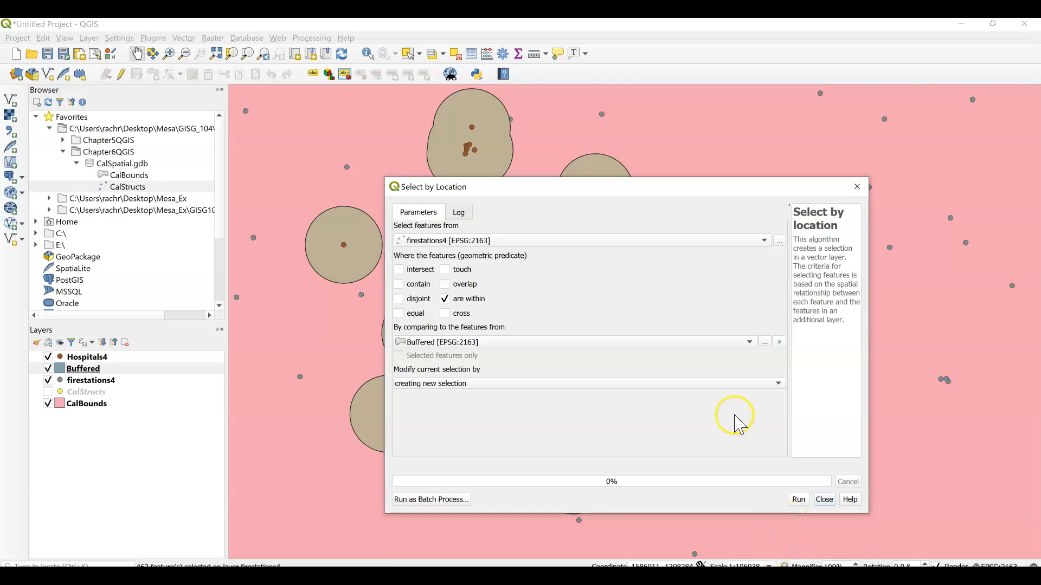
pyautogui.click(800, 500)
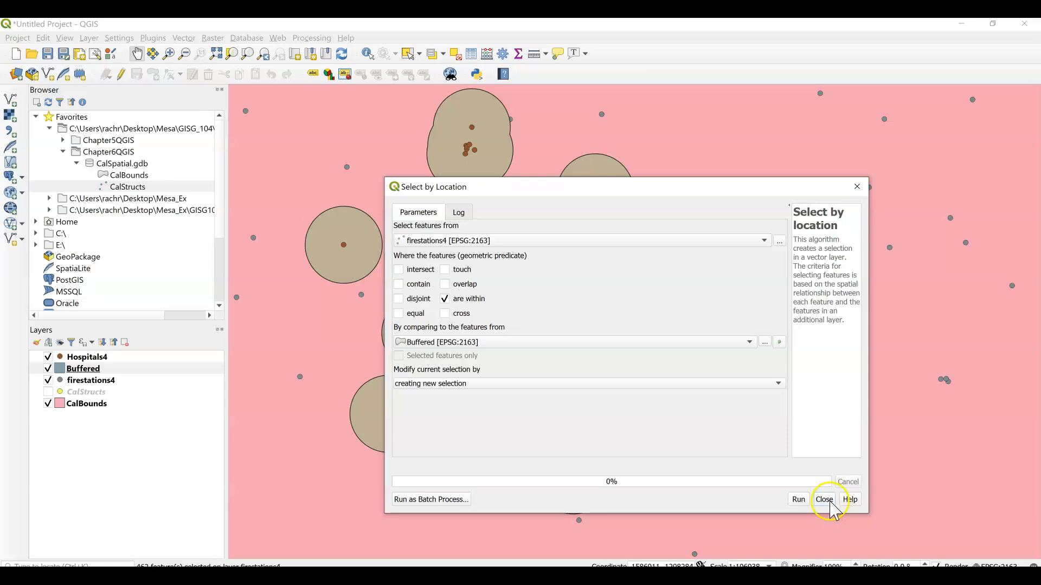
pyautogui.click(824, 499)
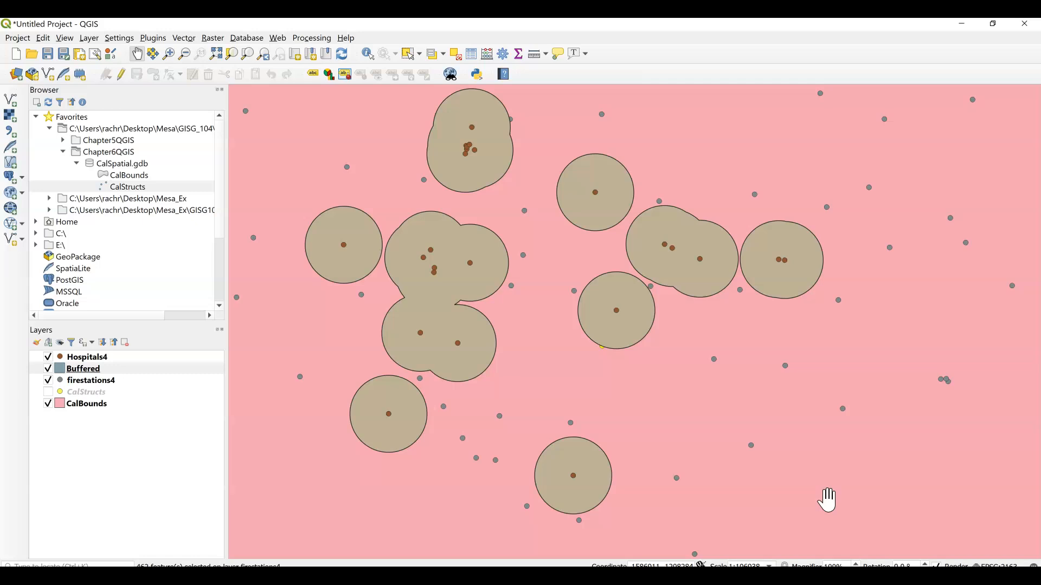
# Move the firestations4 layer above the Buffered layer in the layer order.
pyautogui.click(827, 484)
pyautogui.moveTo(82, 383)
pyautogui.mouseDown()
pyautogui.moveTo(78, 358)
pyautogui.moveTo(92, 387)
pyautogui.mouseUp()
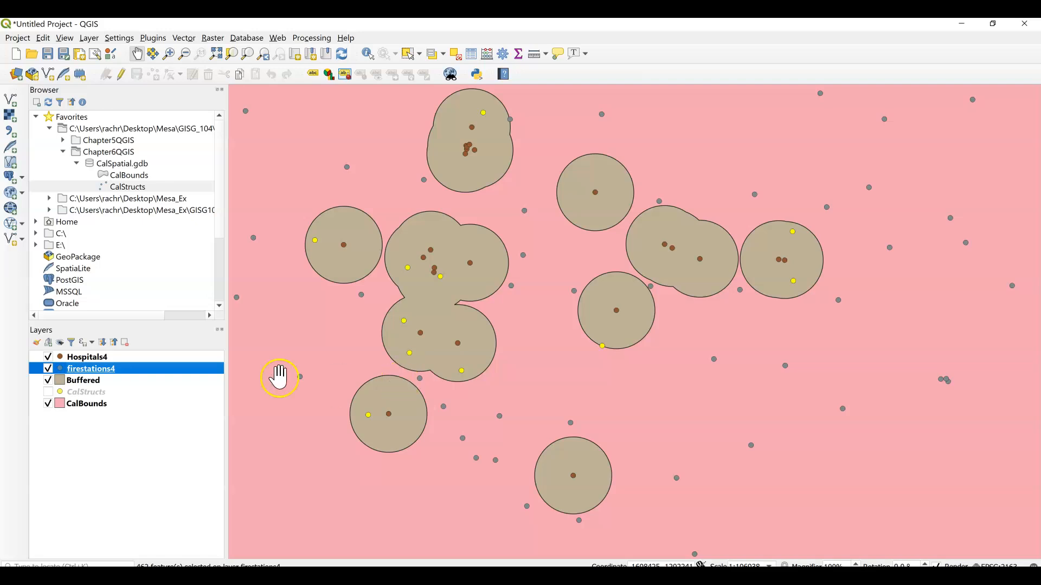
# Open the attribute table of the firestations4 layer and show only the selected features to review them.
pyautogui.rightClick(111, 372)
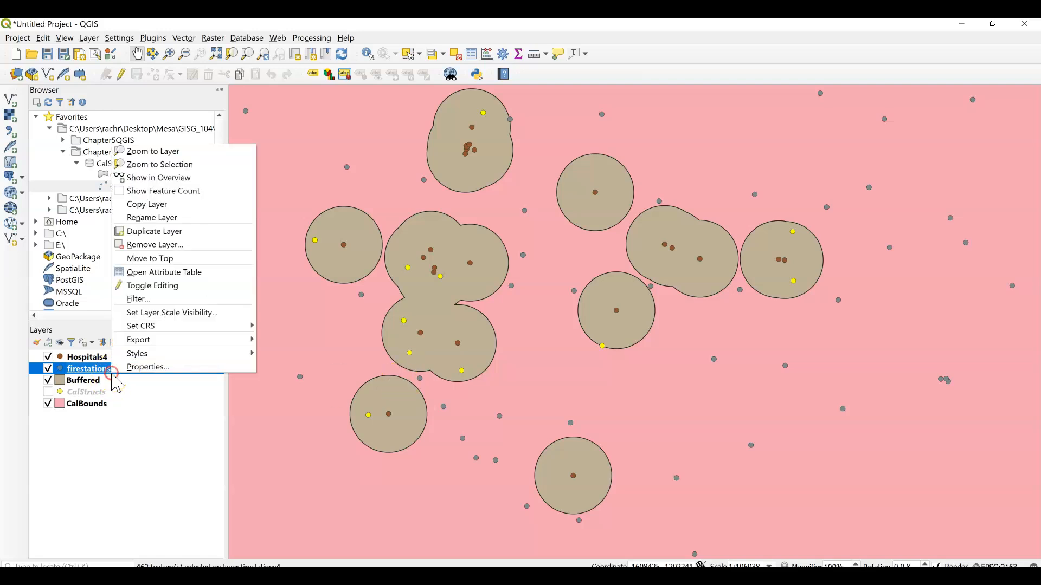
pyautogui.click(169, 273)
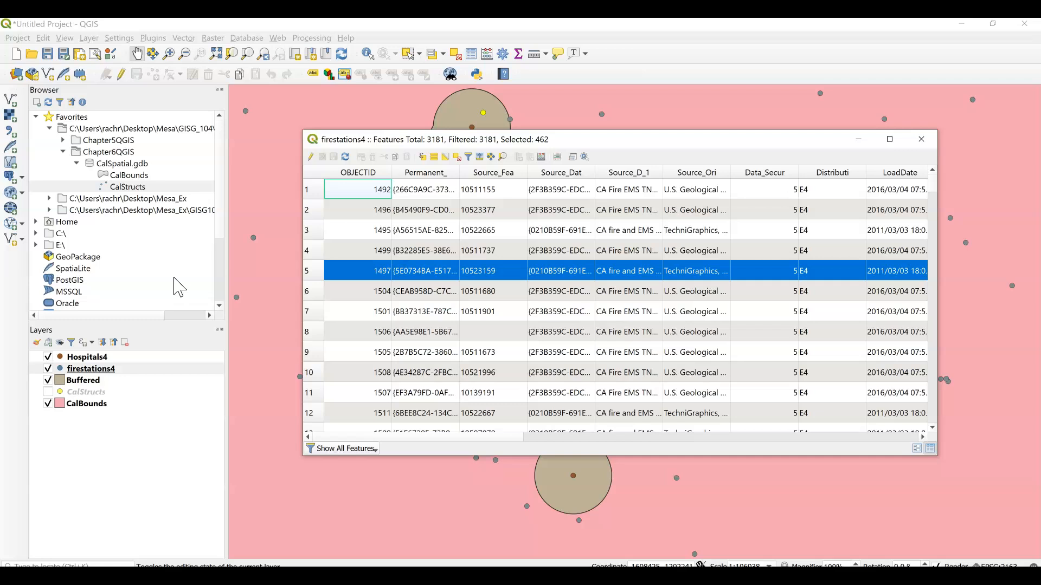
pyautogui.click(342, 450)
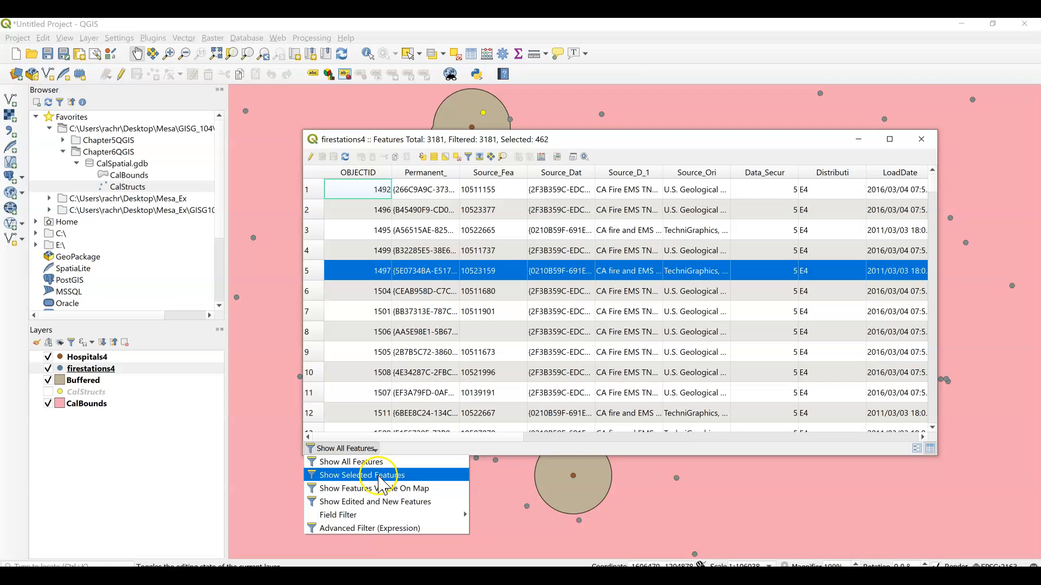
pyautogui.click(381, 477)
pyautogui.click(539, 350)
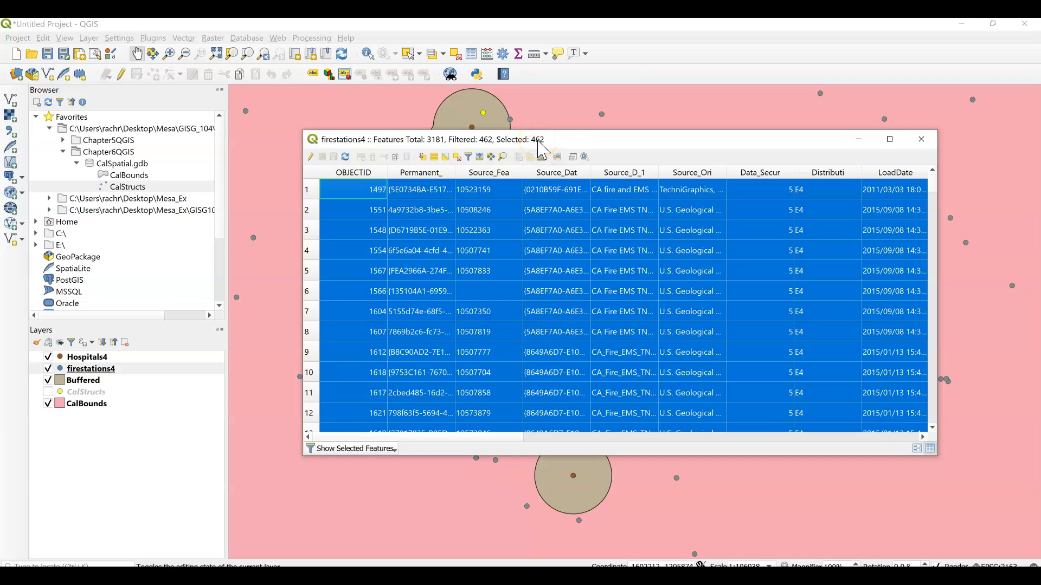
pyautogui.click(508, 192)
pyautogui.click(545, 262)
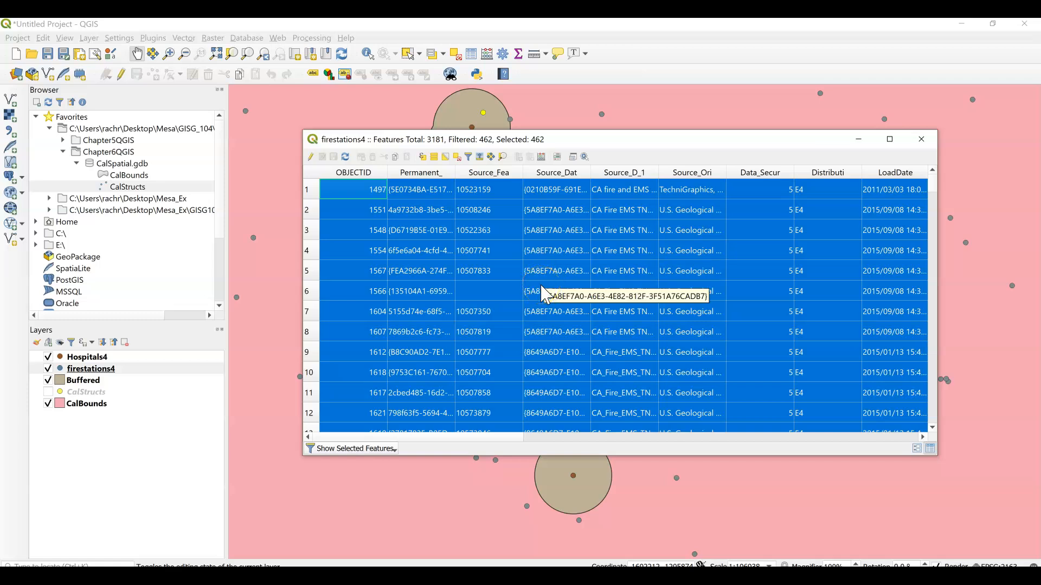
# Deselect all fire stations in the firestations4 layer and close its attribute table.
pyautogui.click(458, 158)
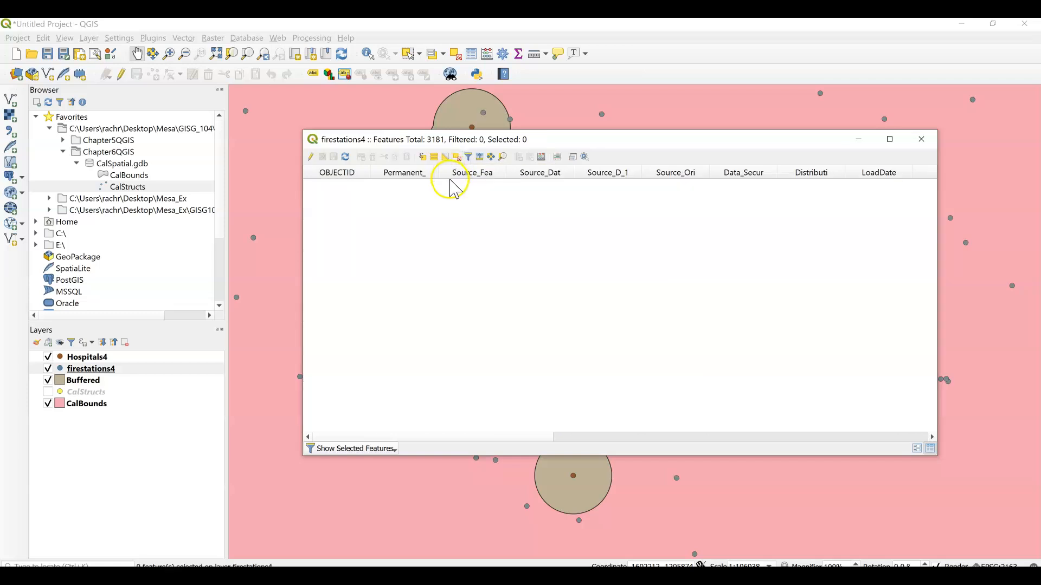
pyautogui.moveTo(542, 142); pyautogui.dragTo(476, 227)
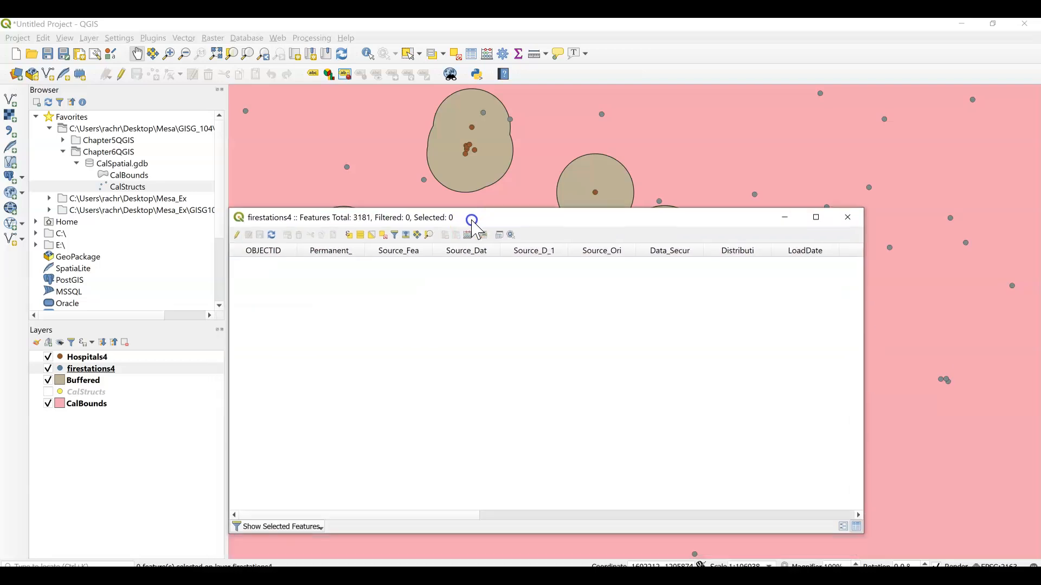
pyautogui.click(849, 216)
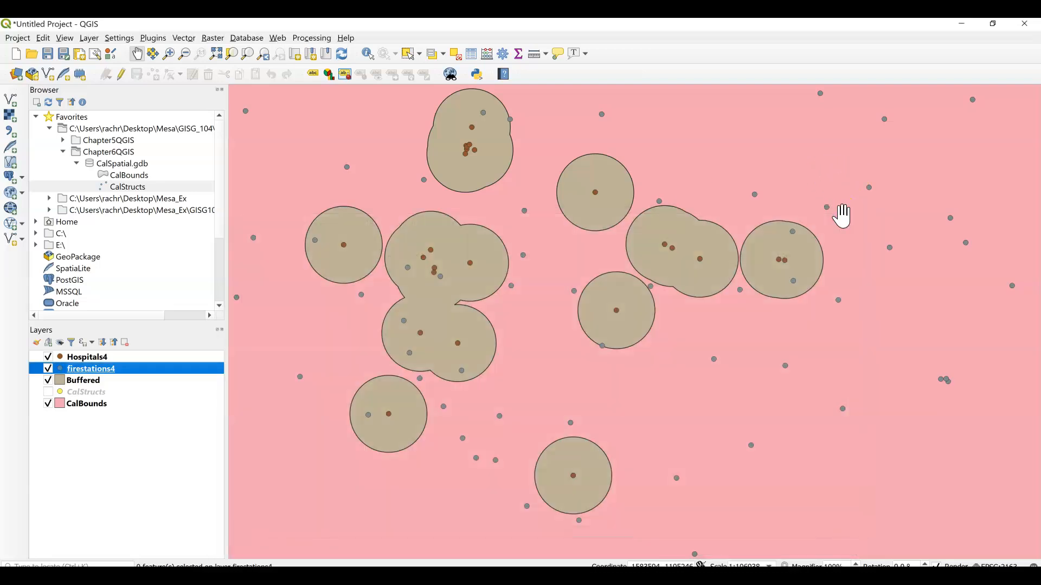